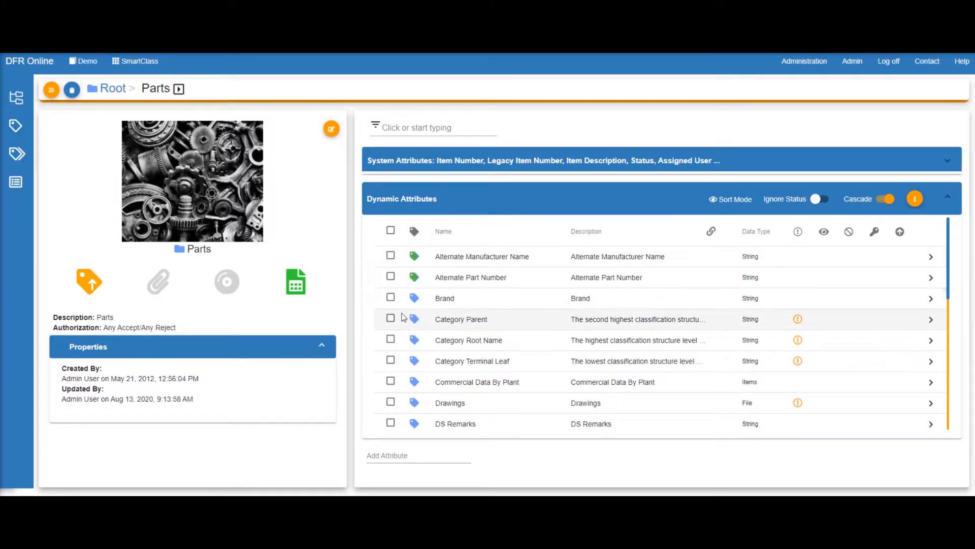
# Step: Set Category Parent and Brand to In Classification and confirm the summary for 1767 category attributes
pyautogui.click(390, 318)
pyautogui.click(391, 299)
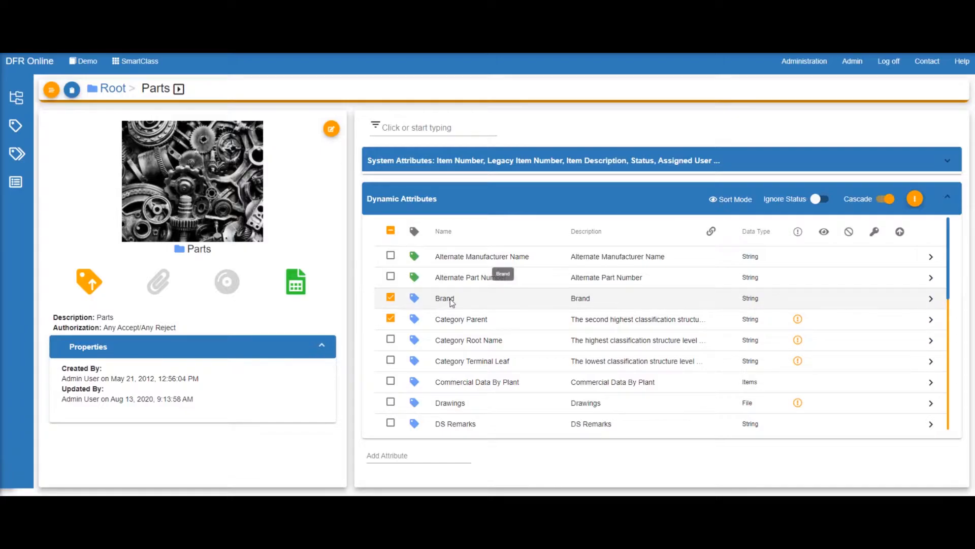
pyautogui.click(916, 202)
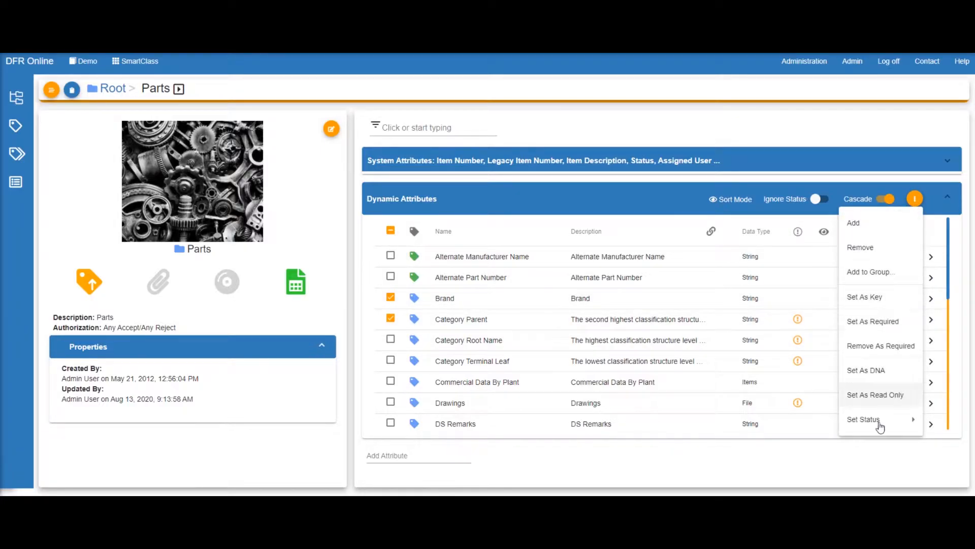
pyautogui.moveTo(880, 428)
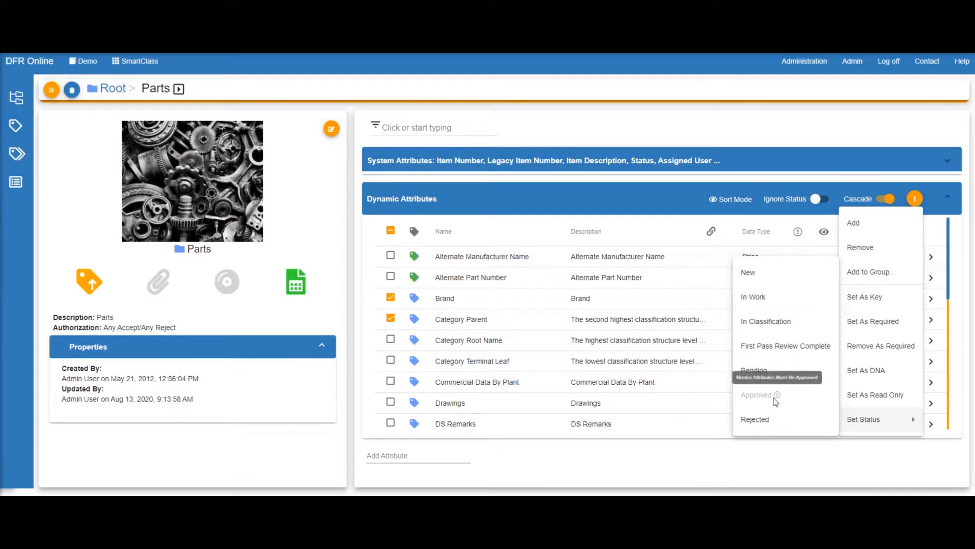
pyautogui.click(765, 323)
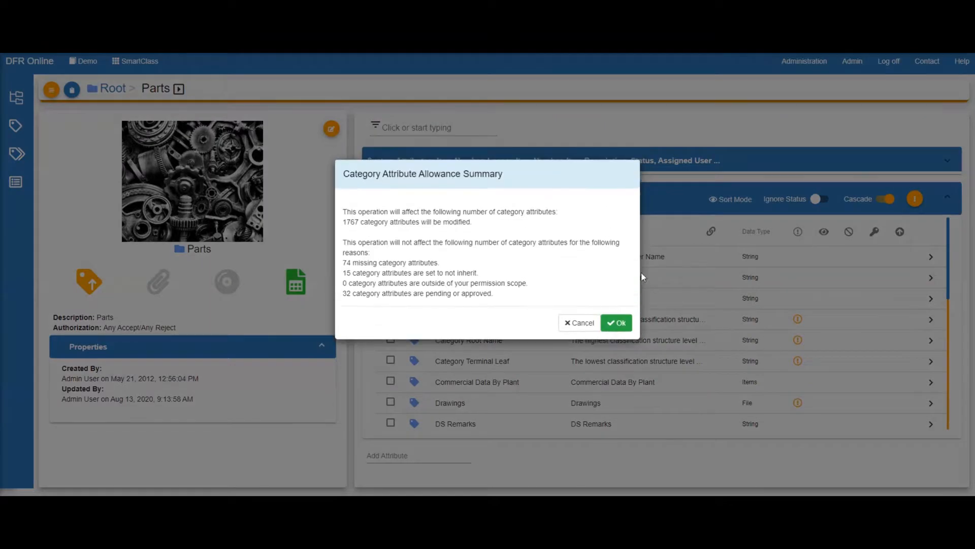
pyautogui.click(624, 323)
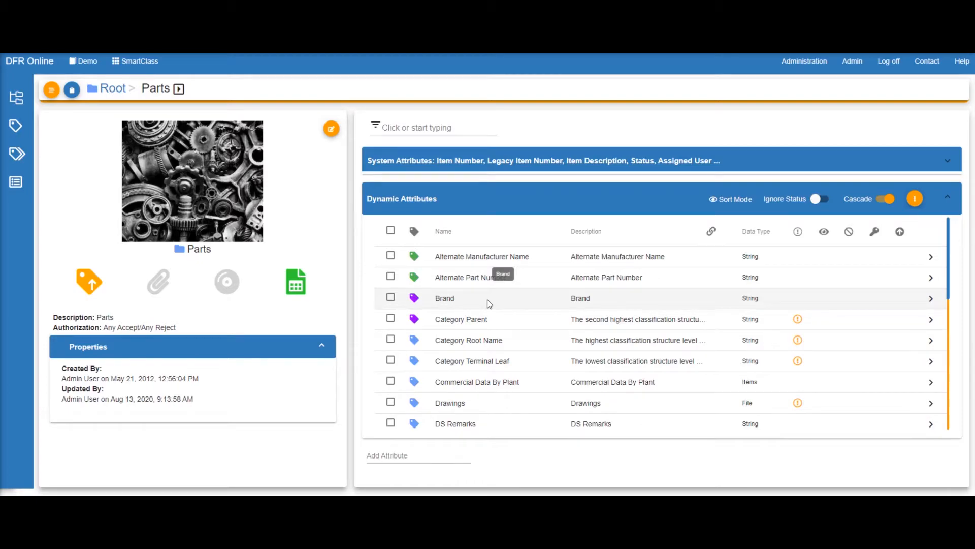
# Step: Go to Catalog Administration and open Status Management to list Catalog Demo's status types
pyautogui.click(804, 63)
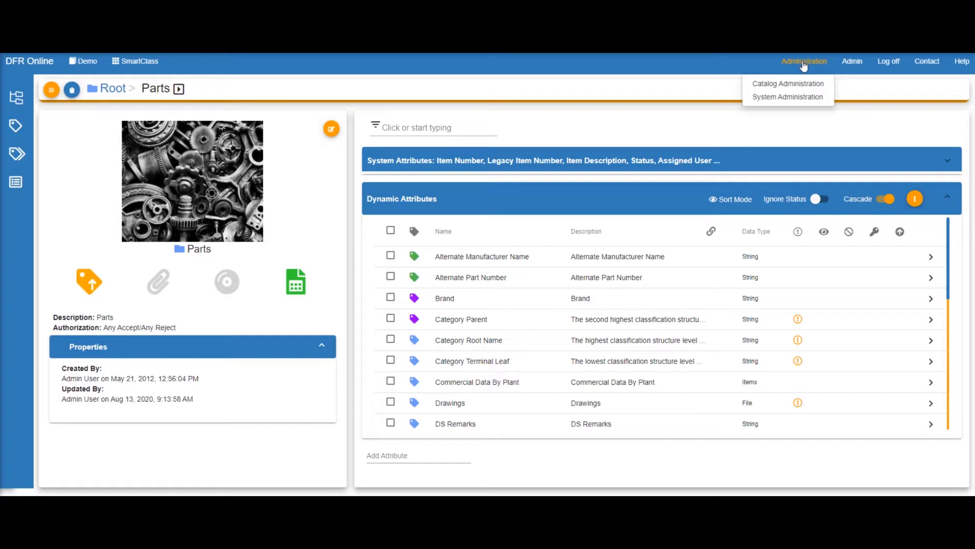
pyautogui.click(768, 85)
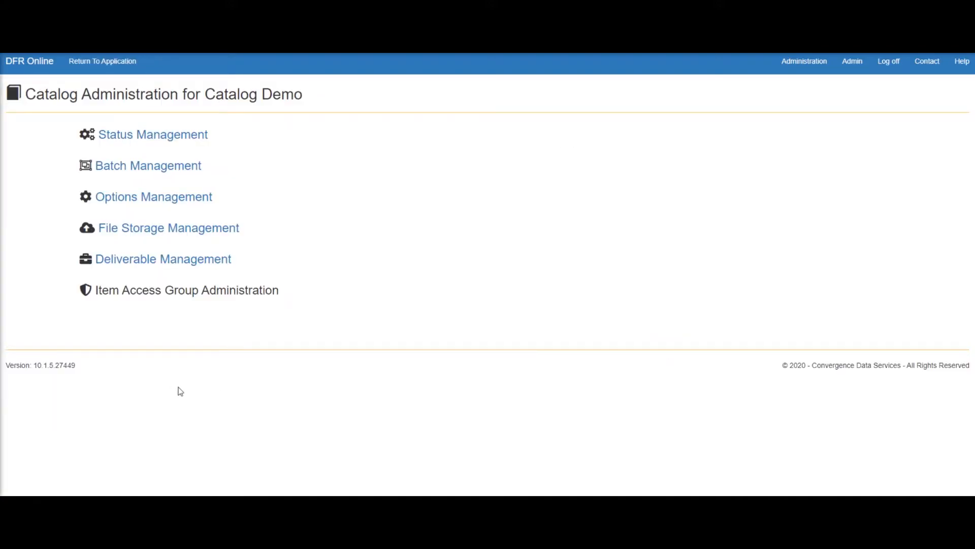
pyautogui.click(152, 136)
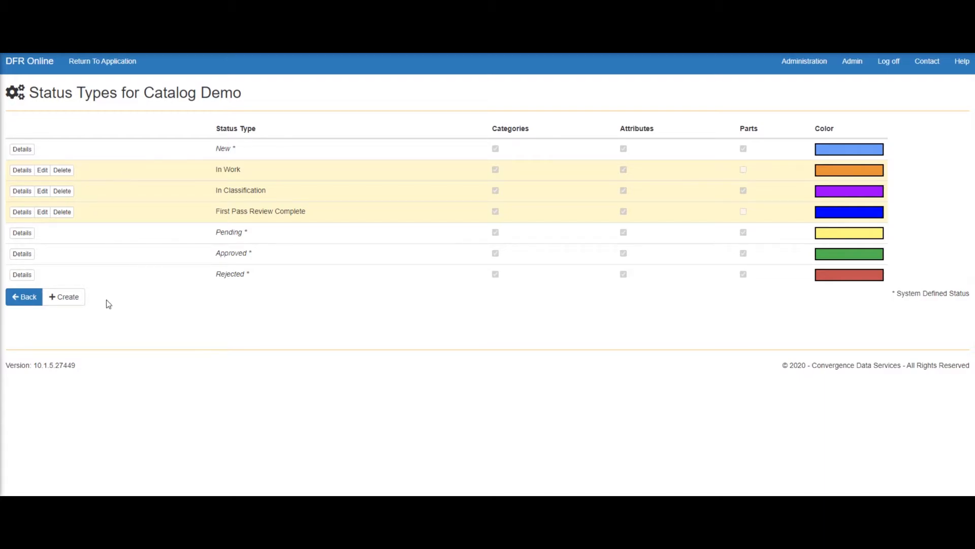
# Step: Define a new status type 'SME Review' enabled for Categories, Attributes and Parts
pyautogui.click(72, 302)
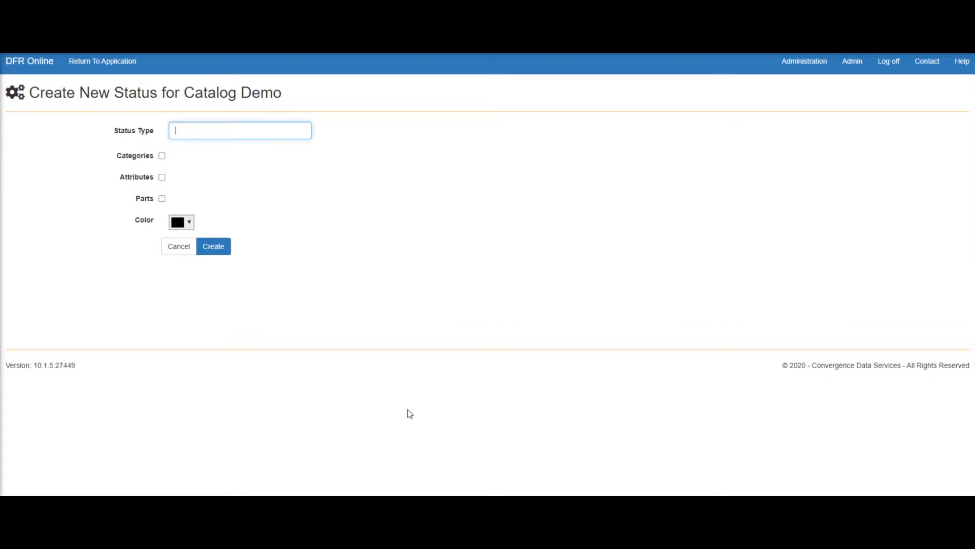
pyautogui.write('S')
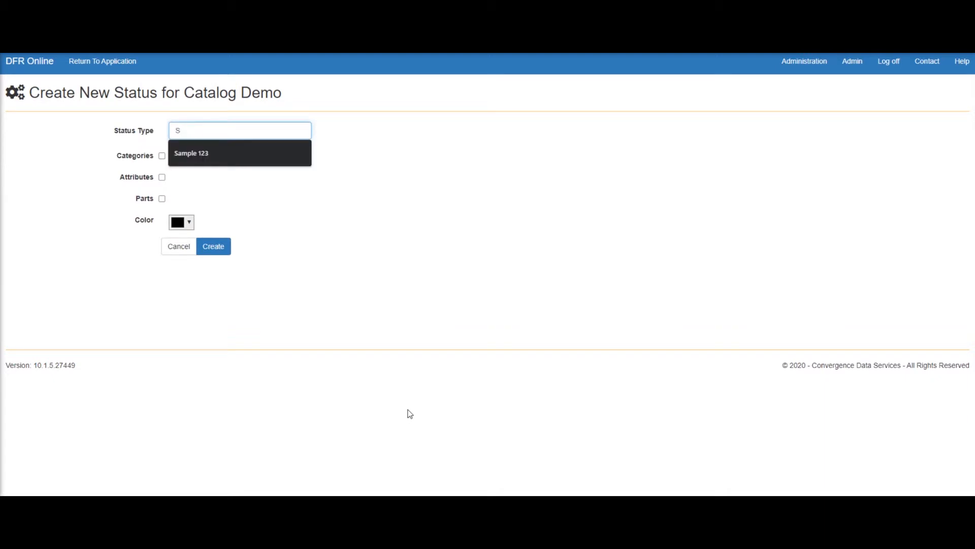
pyautogui.write('ME Review')
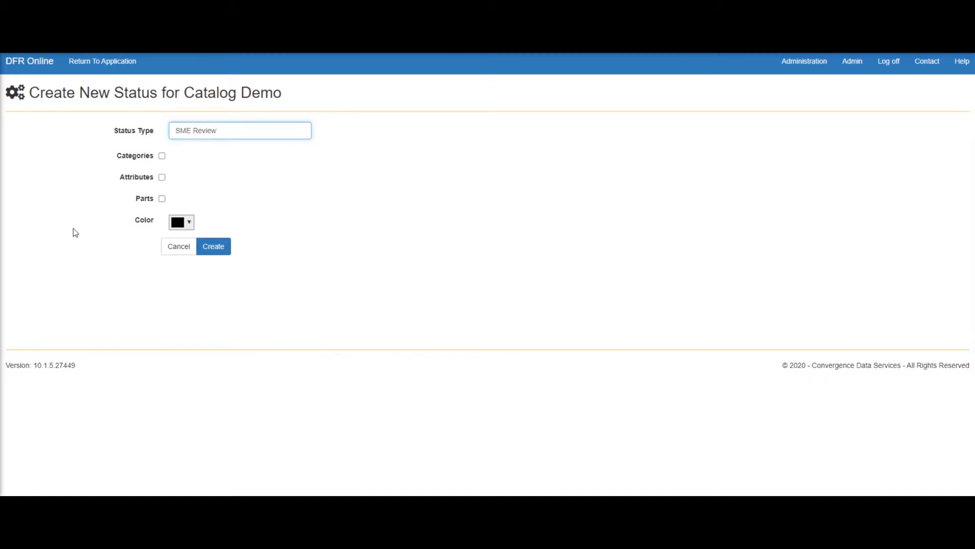
pyautogui.click(162, 156)
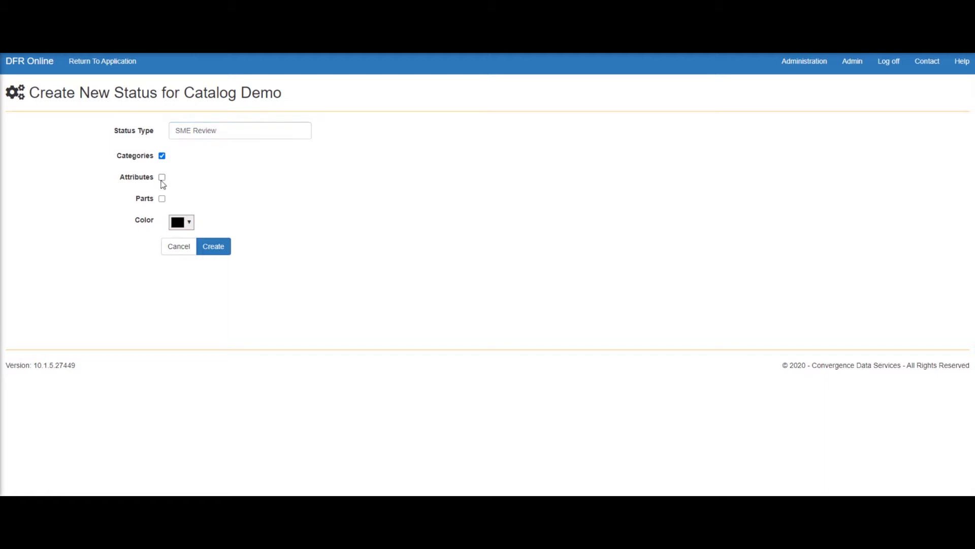
pyautogui.click(162, 178)
pyautogui.click(162, 199)
# Step: Give SME Review a custom orange colour and create the status
pyautogui.click(192, 227)
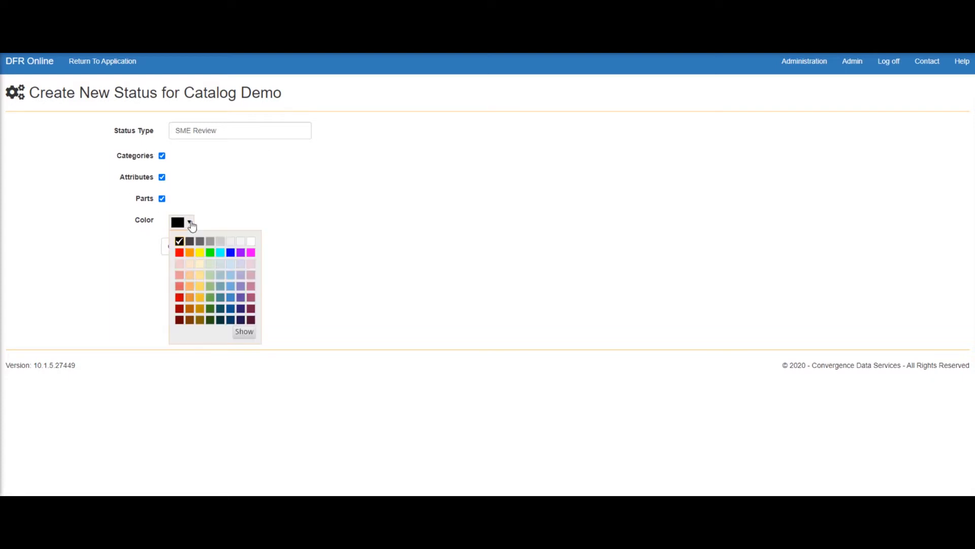
pyautogui.click(191, 290)
pyautogui.click(246, 332)
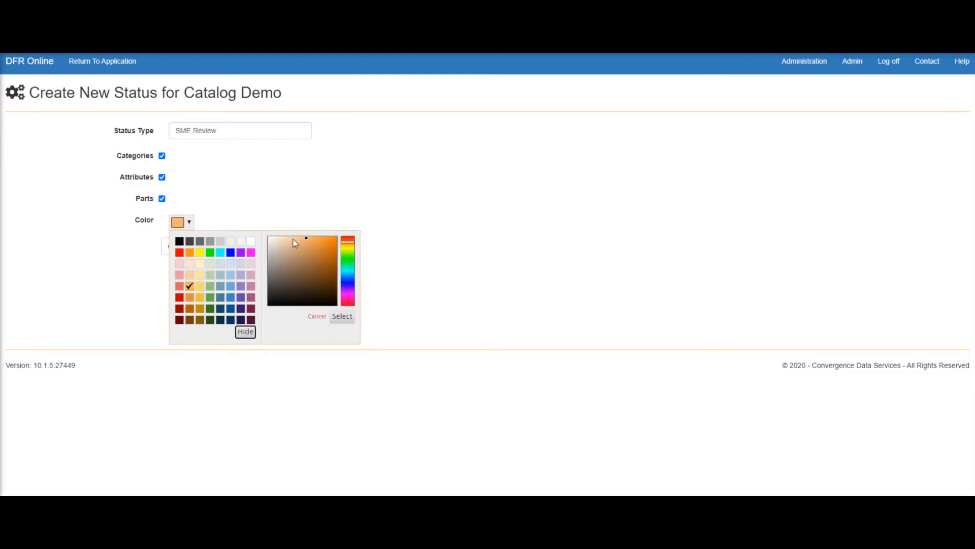
pyautogui.moveTo(328, 256)
pyautogui.mouseDown()
pyautogui.moveTo(307, 273)
pyautogui.moveTo(320, 274)
pyautogui.moveTo(316, 247)
pyautogui.mouseUp()
pyautogui.click(350, 318)
pyautogui.click(221, 257)
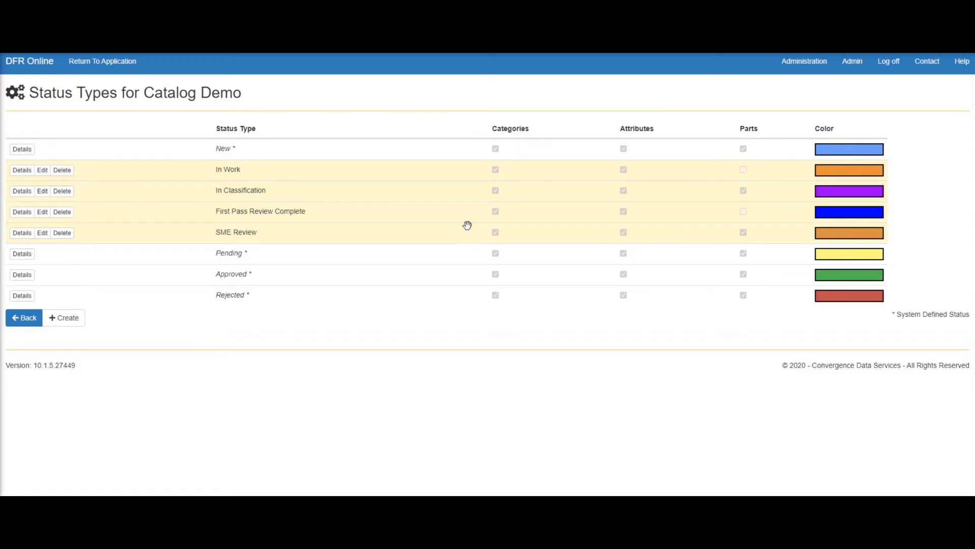
pyautogui.click(42, 233)
pyautogui.click(188, 224)
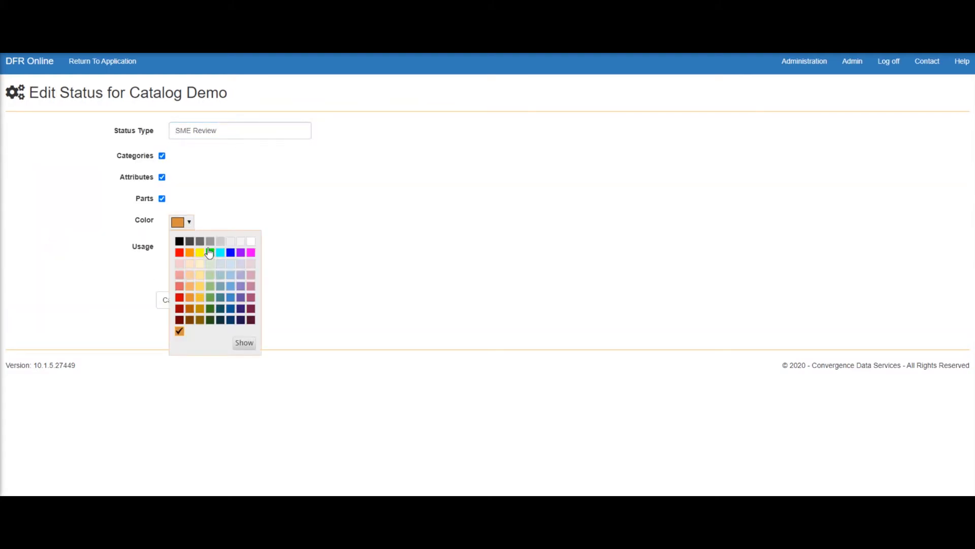
pyautogui.click(210, 308)
pyautogui.click(152, 306)
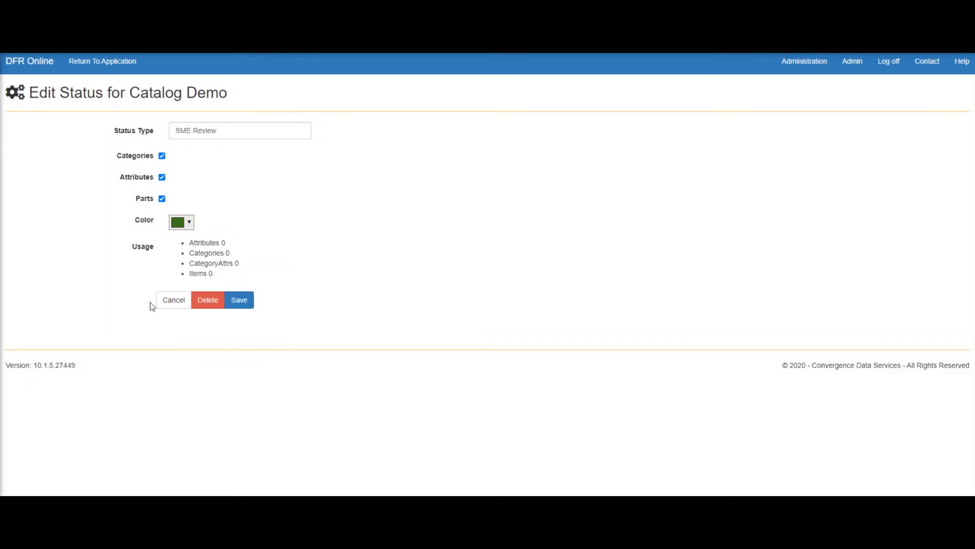
pyautogui.moveTo(205, 243); pyautogui.dragTo(239, 266)
pyautogui.click(244, 300)
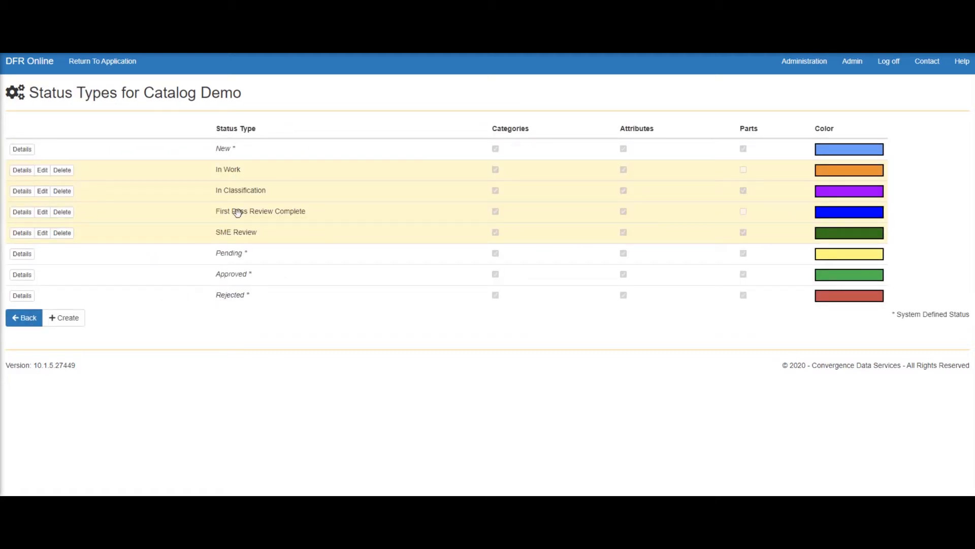
pyautogui.moveTo(183, 232)
pyautogui.mouseDown()
pyautogui.moveTo(186, 177)
pyautogui.moveTo(188, 239)
pyautogui.moveTo(190, 159)
pyautogui.moveTo(189, 230)
pyautogui.mouseUp()
# Step: Return from catalog administration to the application and open the Parts category under Root
pyautogui.click(25, 320)
pyautogui.click(98, 64)
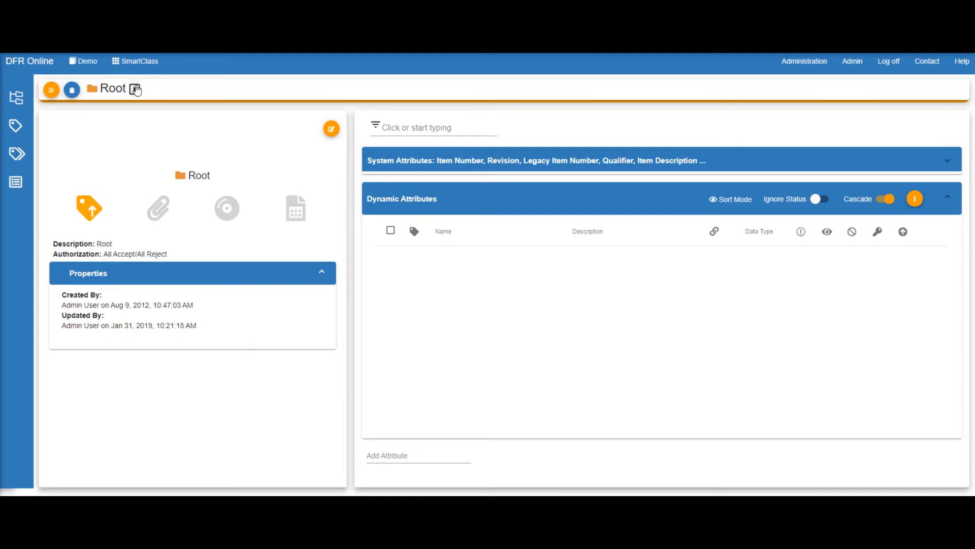
pyautogui.click(136, 88)
pyautogui.moveTo(172, 124); pyautogui.dragTo(178, 142)
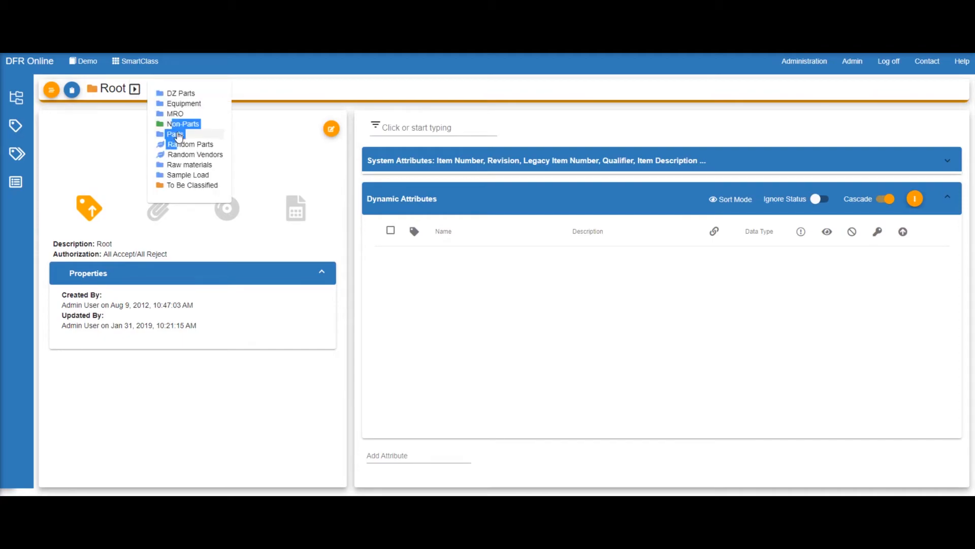
pyautogui.click(178, 135)
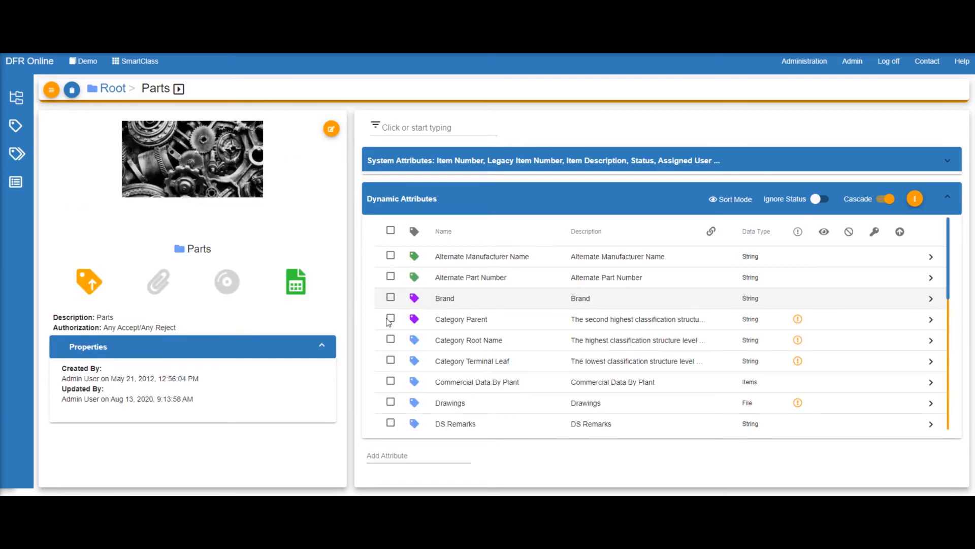
# Step: Set the checked Brand and Category Parent attributes to SME Review and confirm the update summary
pyautogui.click(391, 298)
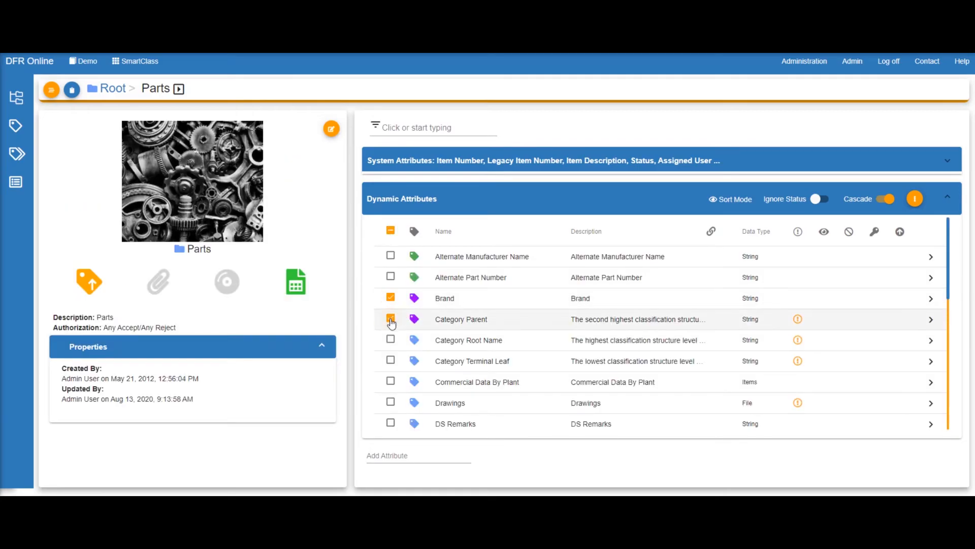
pyautogui.click(915, 198)
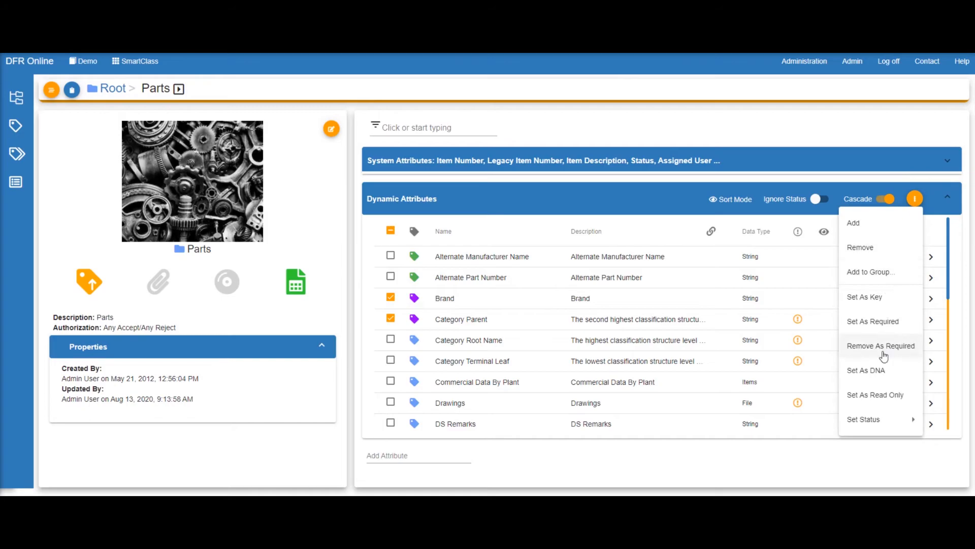
pyautogui.moveTo(866, 419)
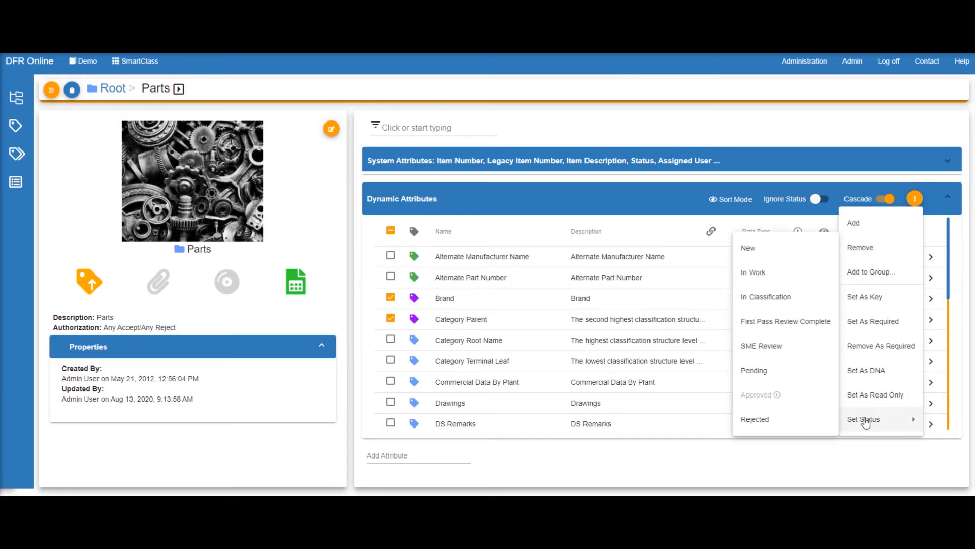
pyautogui.click(759, 347)
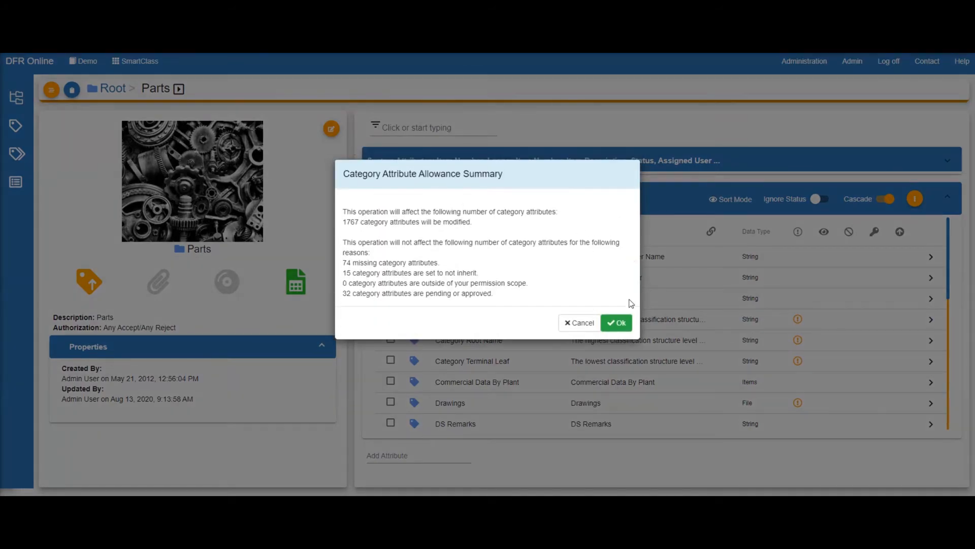
pyautogui.click(619, 323)
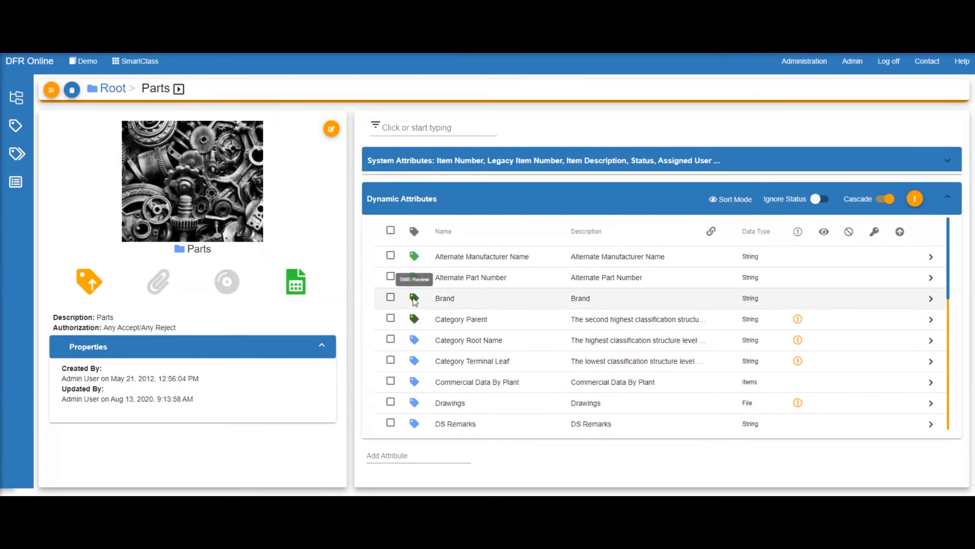
# Step: Open the SME Review details from Catalog Administration's Status Management list
pyautogui.click(795, 63)
pyautogui.click(792, 86)
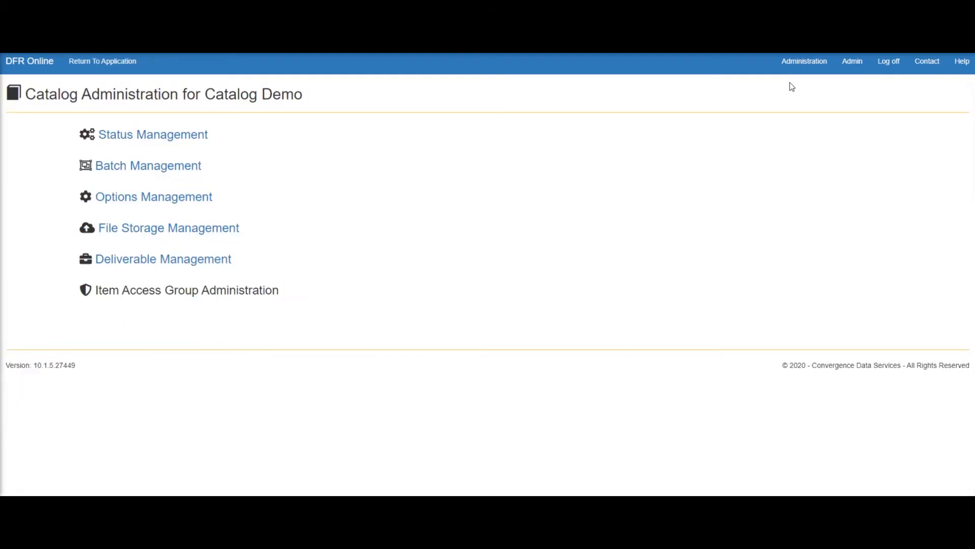
pyautogui.click(194, 138)
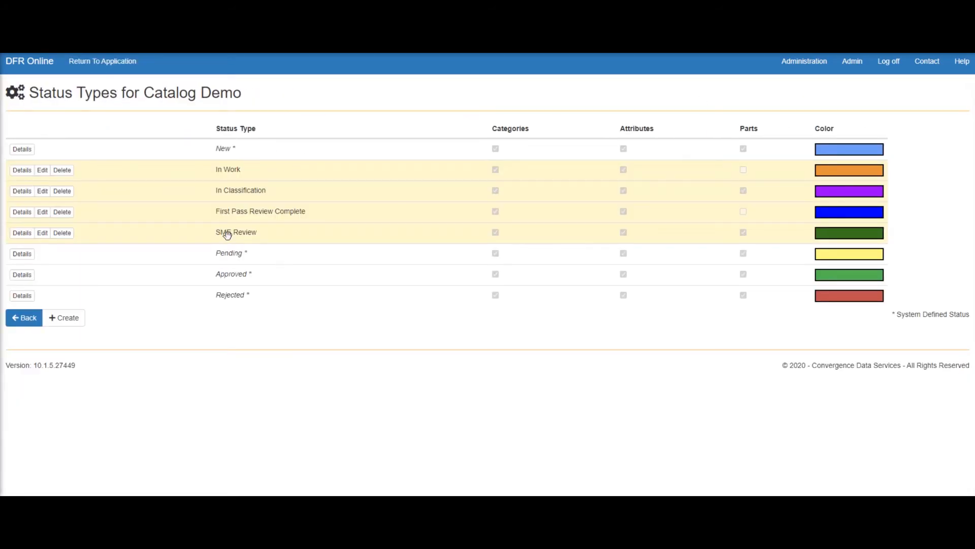
pyautogui.click(20, 234)
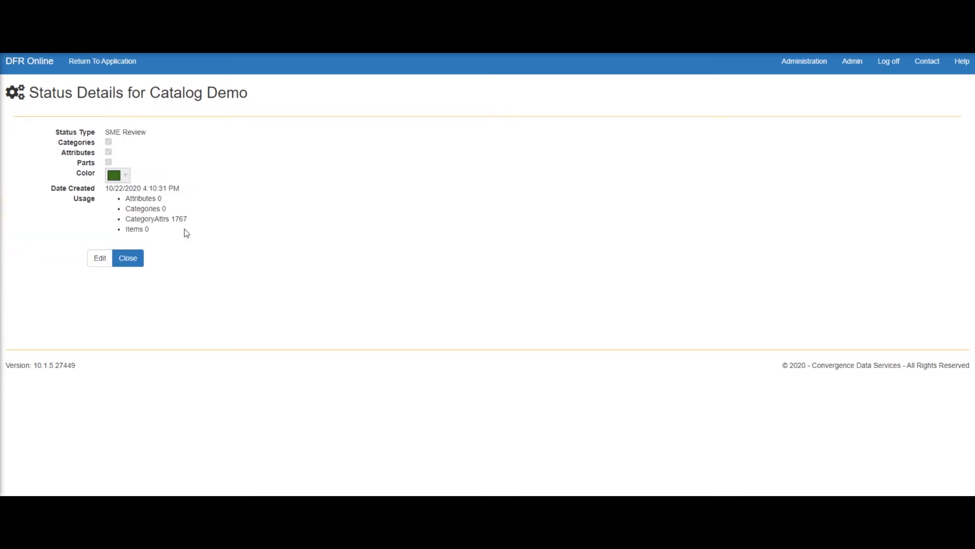
# Step: Highlight the creation date and usage counts, including 1767 CategoryAttrs and 0 Items
pyautogui.moveTo(114, 191); pyautogui.dragTo(191, 192)
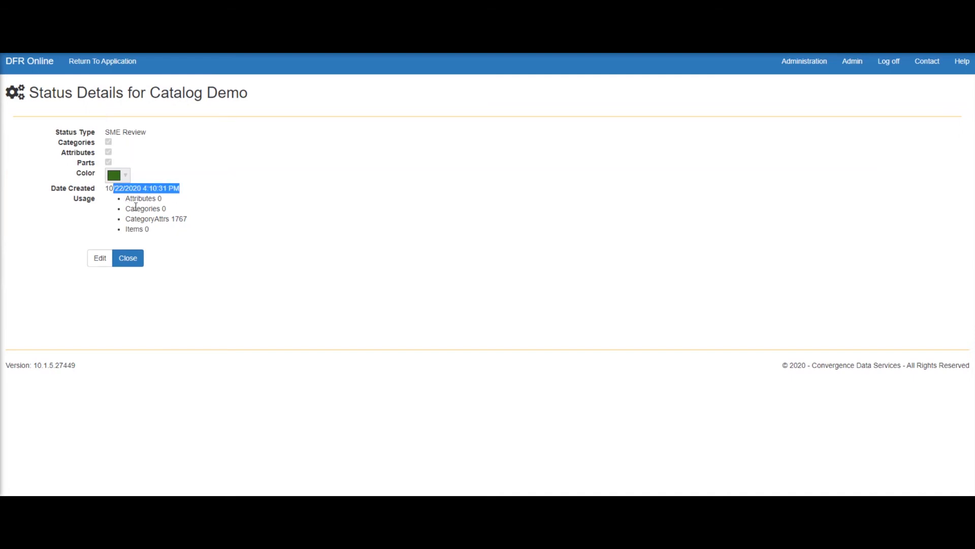
pyautogui.moveTo(139, 199)
pyautogui.mouseDown()
pyautogui.moveTo(172, 208)
pyautogui.moveTo(176, 199)
pyautogui.moveTo(130, 203)
pyautogui.mouseUp()
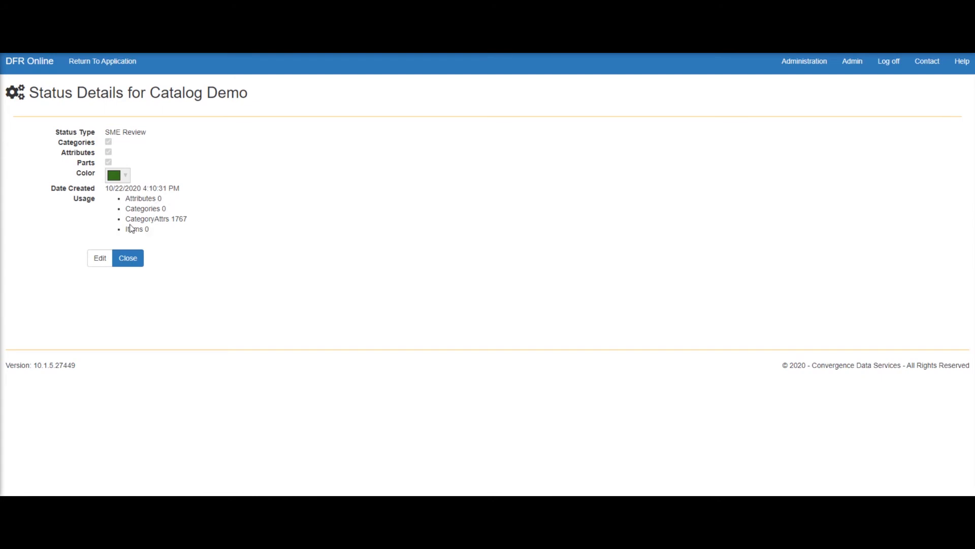
pyautogui.moveTo(132, 221); pyautogui.dragTo(187, 221)
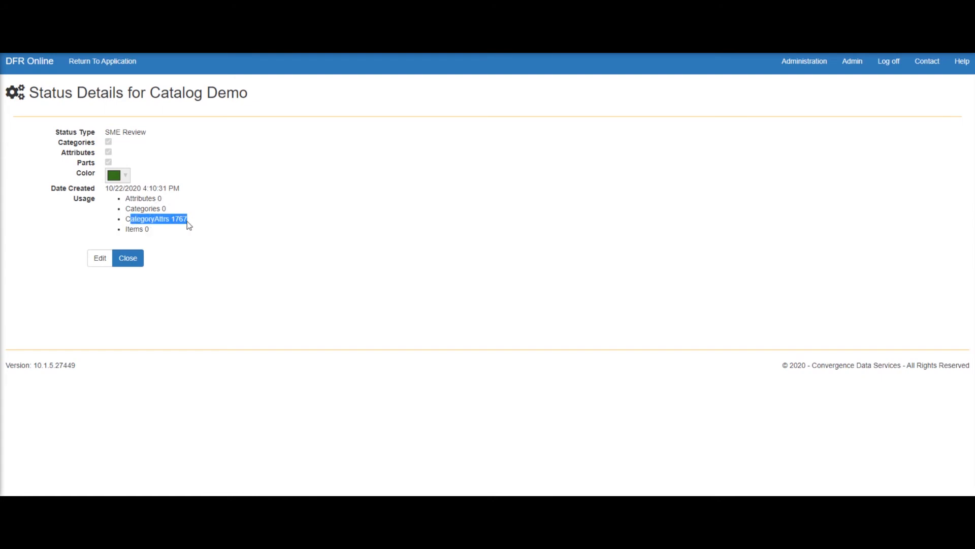
pyautogui.click(186, 241)
pyautogui.moveTo(184, 219); pyautogui.dragTo(126, 221)
pyautogui.click(197, 224)
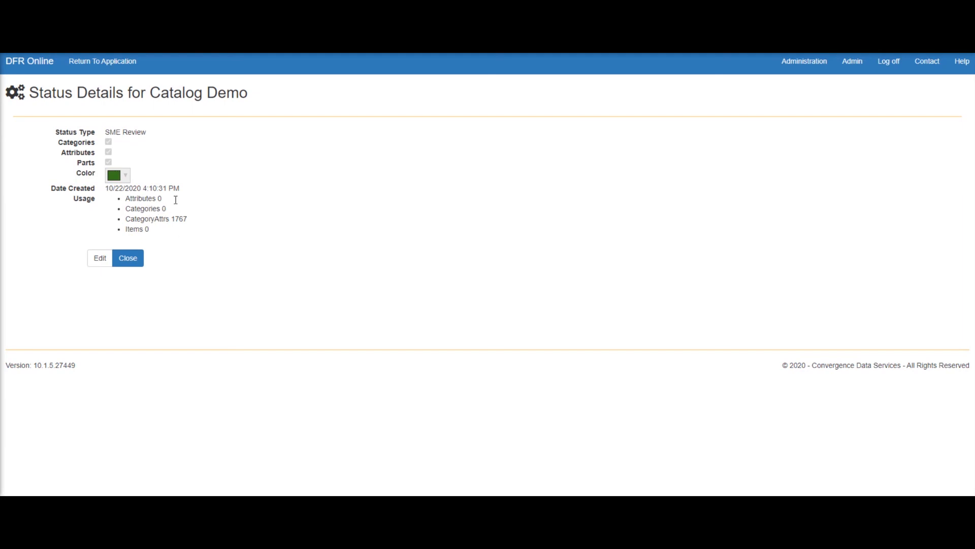
pyautogui.moveTo(153, 234); pyautogui.dragTo(125, 233)
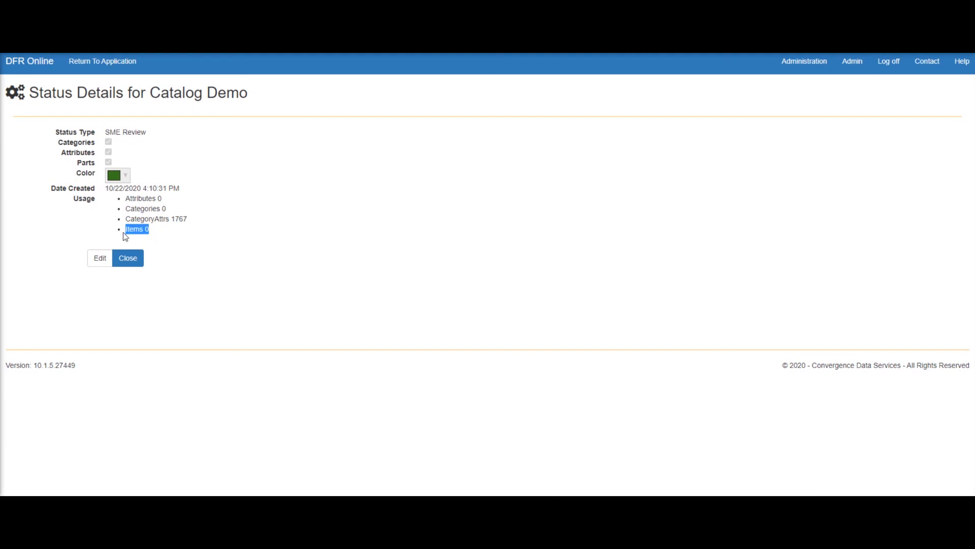